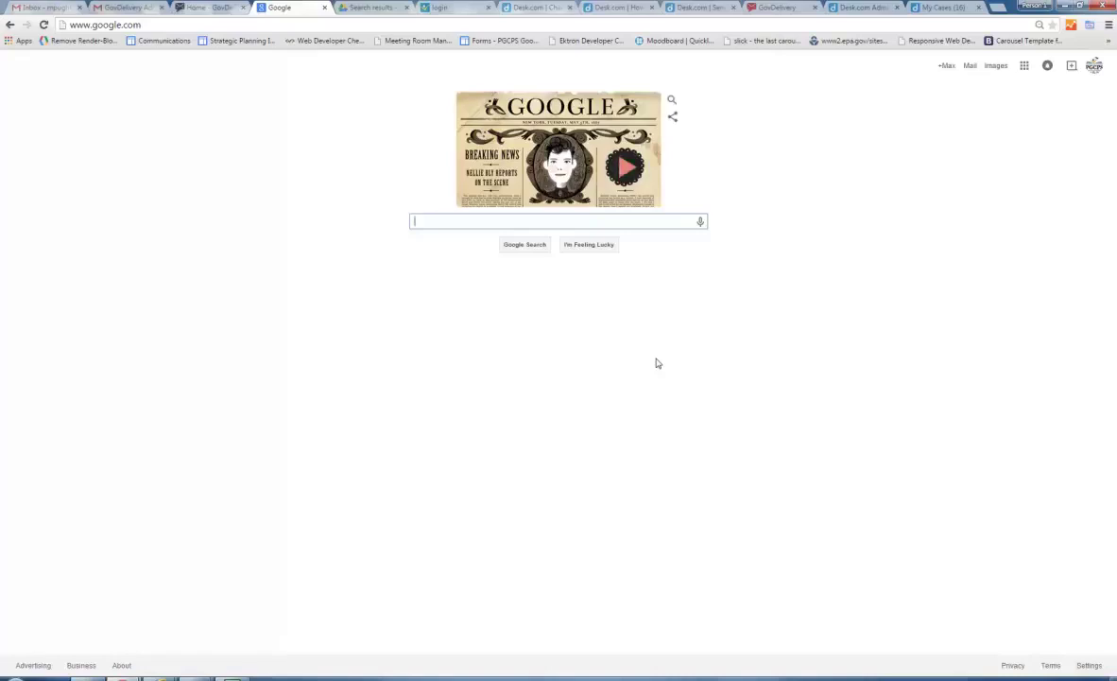
# Load govdelivery.com in Chrome in place of the Google search page.
pyautogui.click(173, 26)
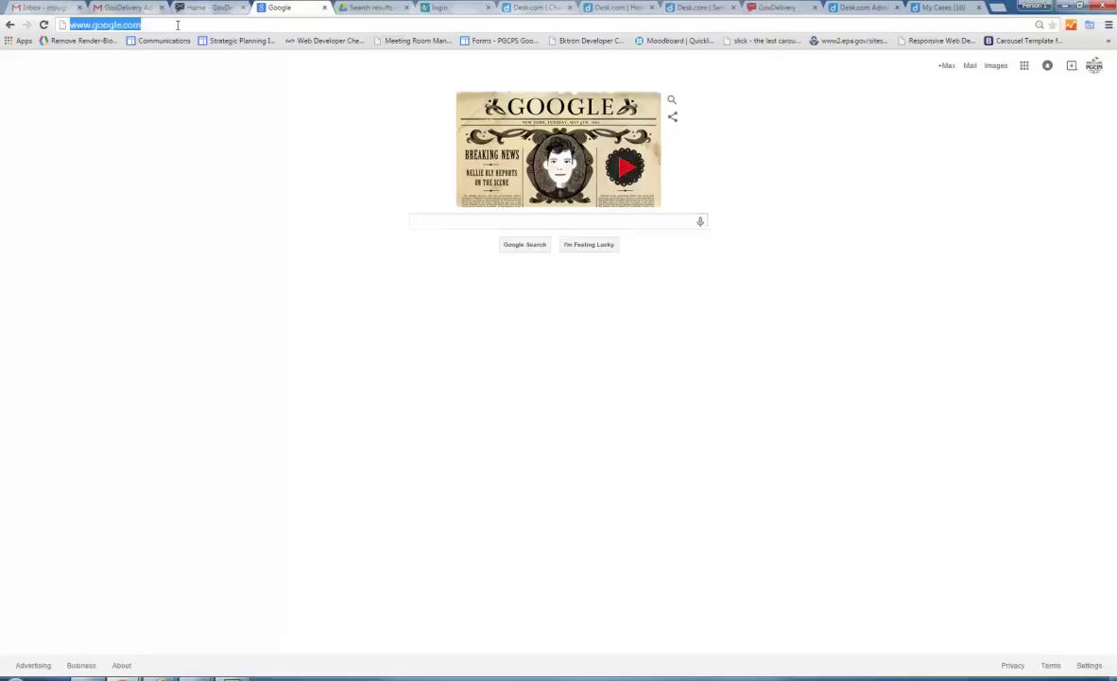
pyautogui.write('govdel')
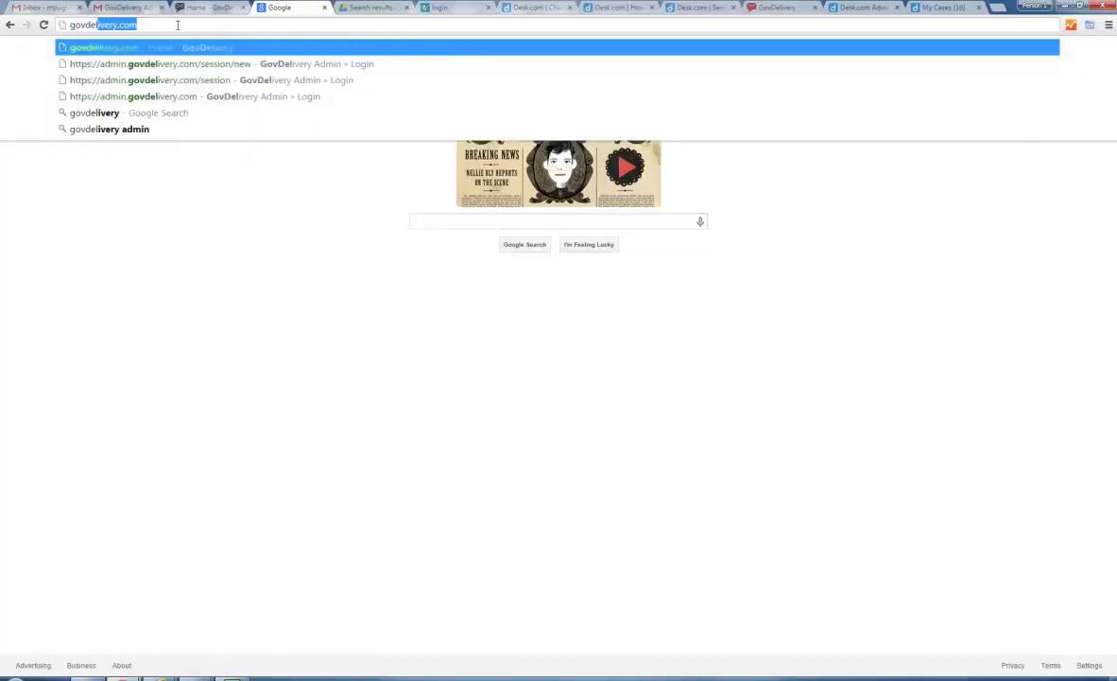
pyautogui.write('ivery.com')
pyautogui.press('Return')
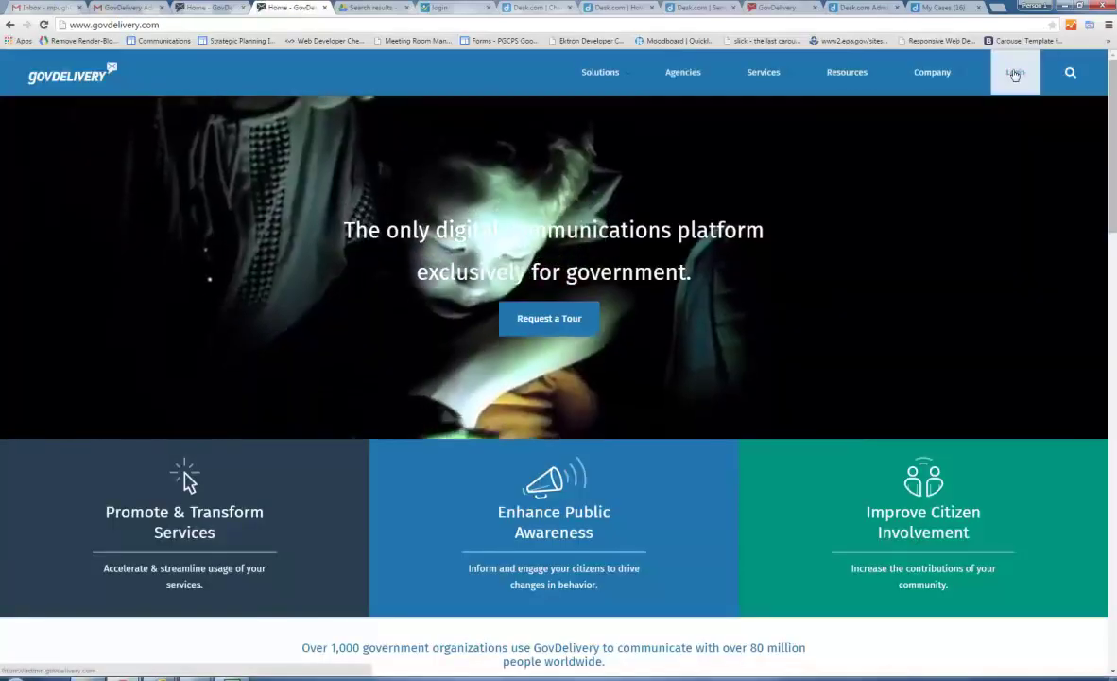
# Log in to the GovDelivery admin site with the support account's e-mail and password.
pyautogui.click(1014, 76)
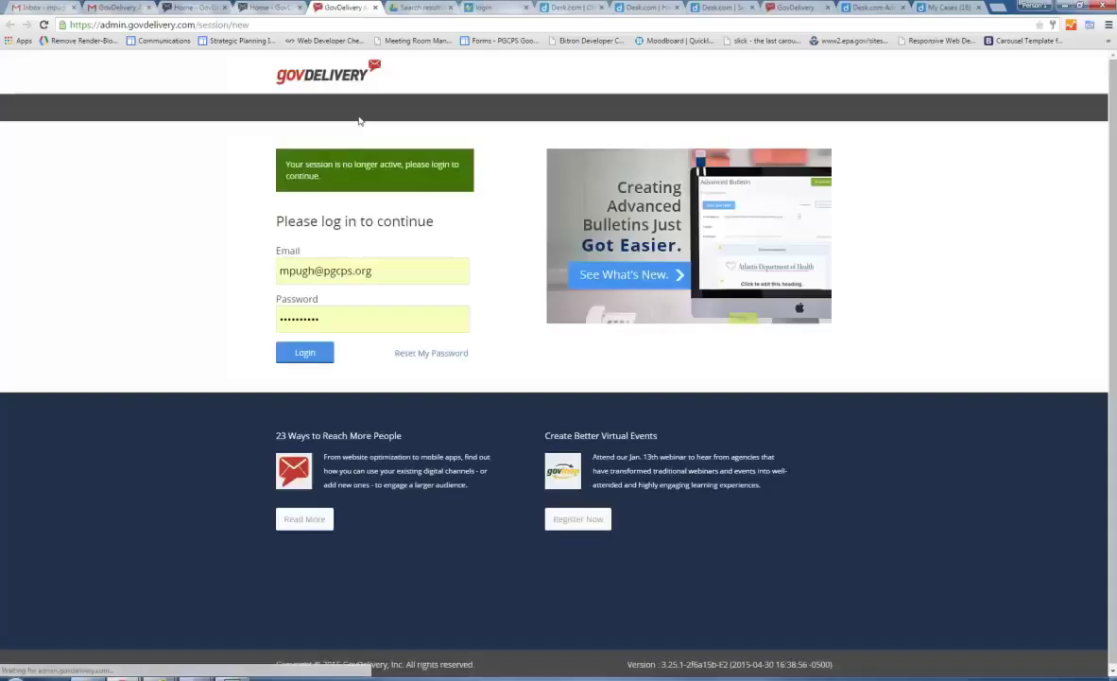
pyautogui.moveTo(371, 270); pyautogui.dragTo(269, 269)
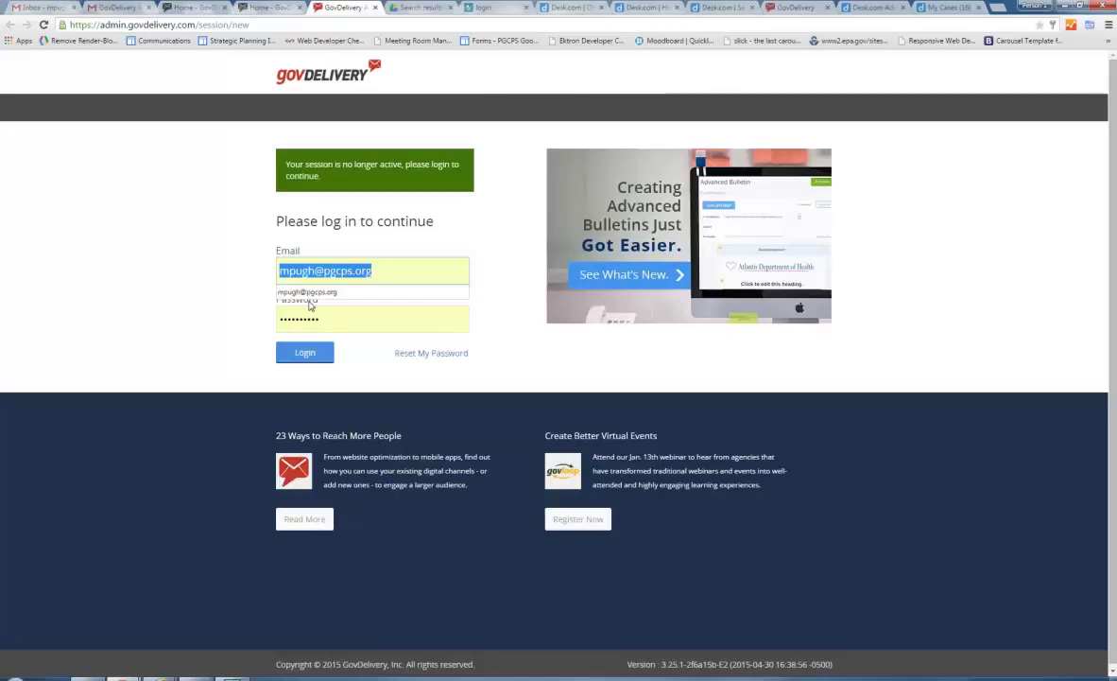
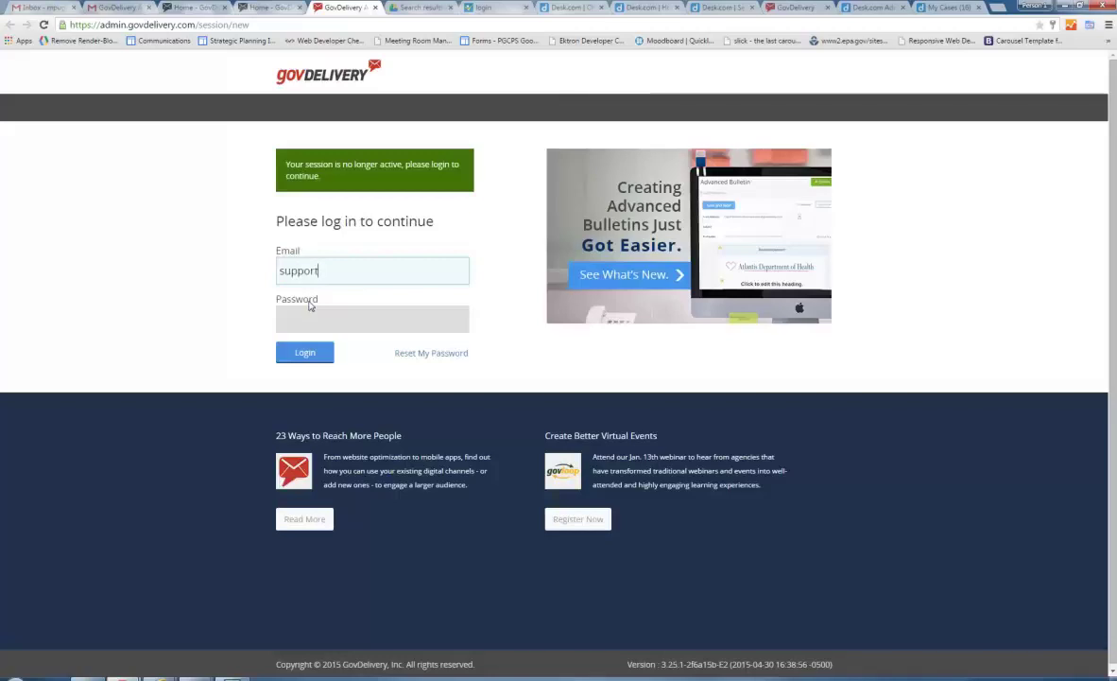
pyautogui.press('Tab')
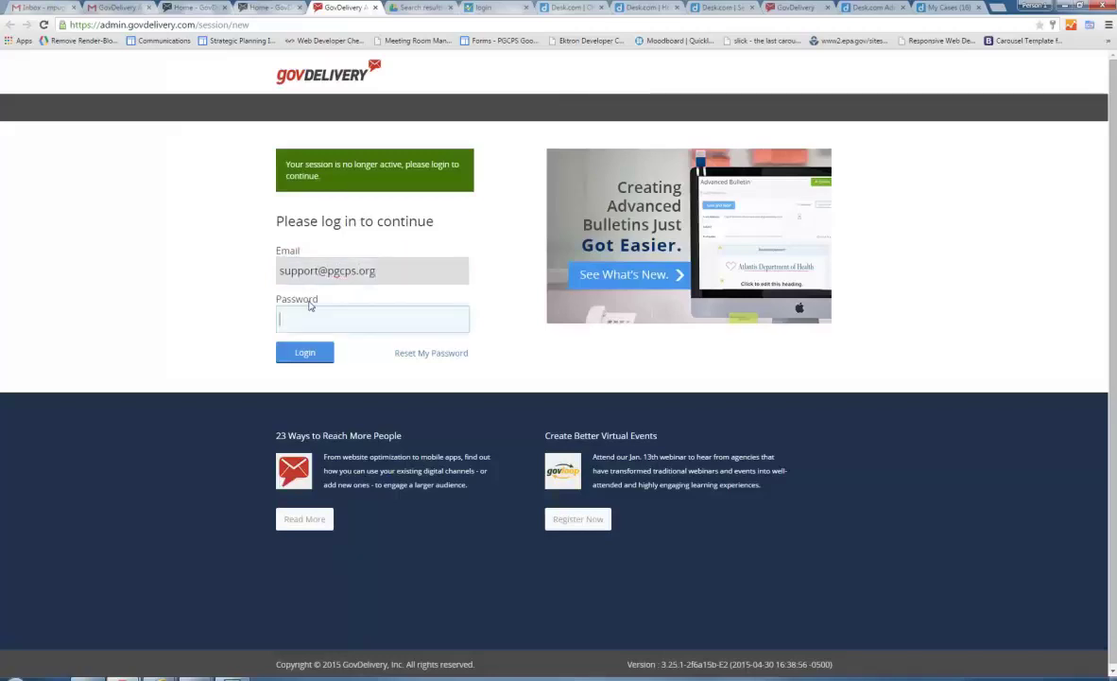
pyautogui.write('•••••••••••')
pyautogui.click(315, 352)
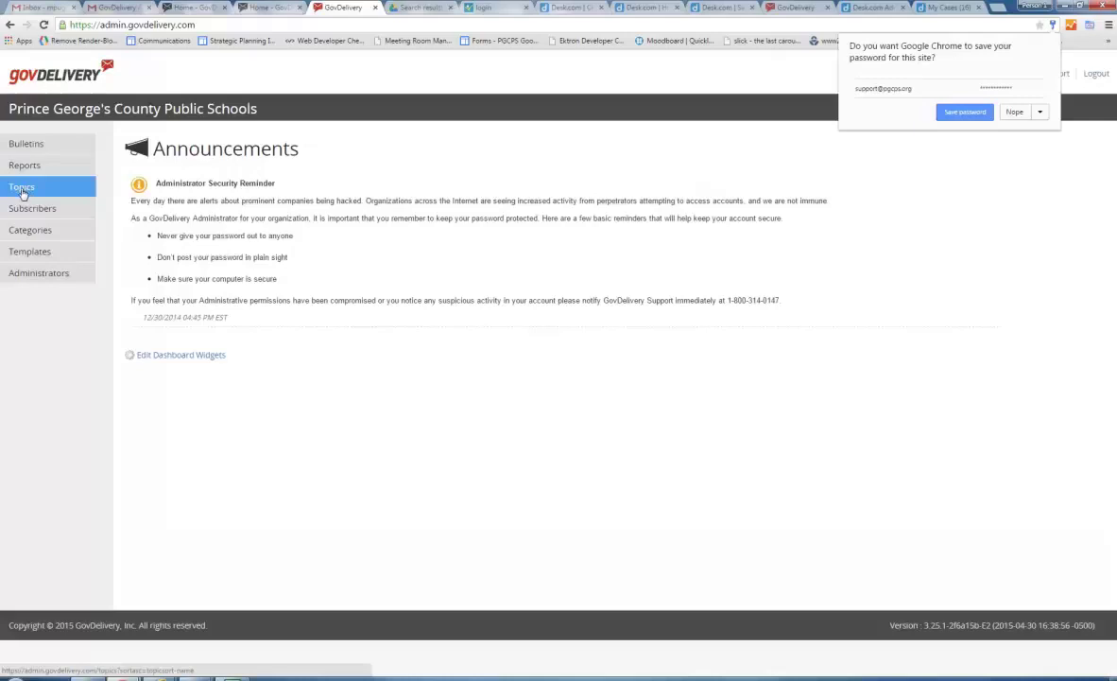
# Create a topic bulletin for Sample Upcoming Events from the Topics list.
pyautogui.click(22, 188)
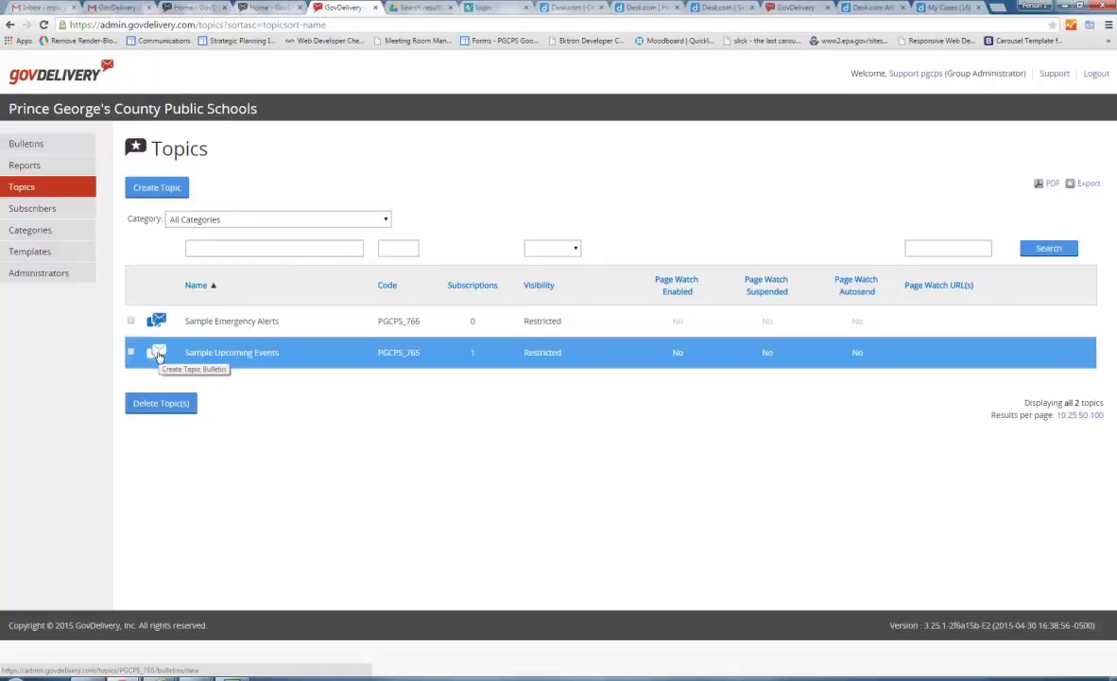
pyautogui.click(158, 355)
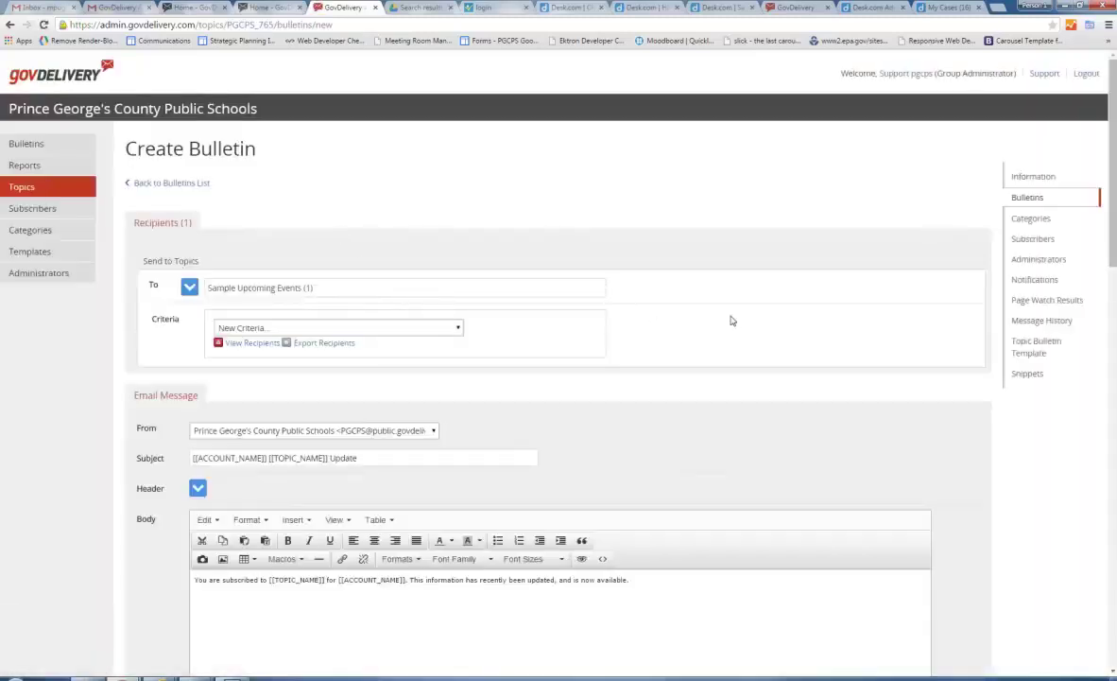
# Replace the default subject with '5/5/15 - PTA meeting tonight at Longfields ES - 7pm'.
pyautogui.scroll(-1, 740, 315)
pyautogui.scroll(-1, 742, 316)
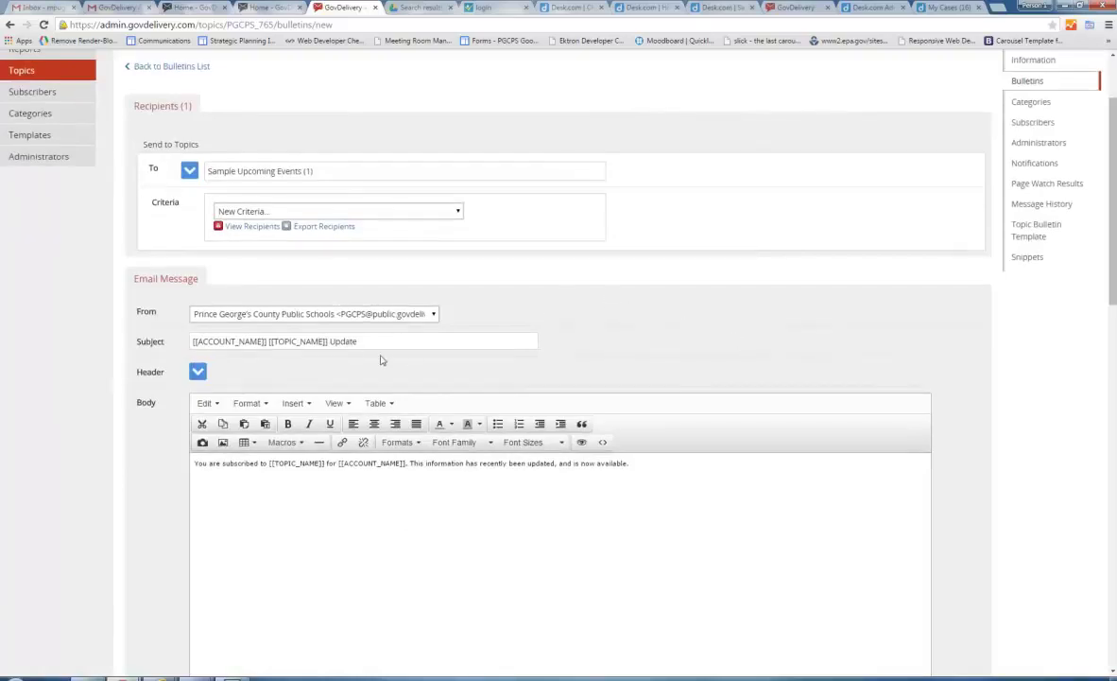
pyautogui.moveTo(366, 340); pyautogui.dragTo(188, 342)
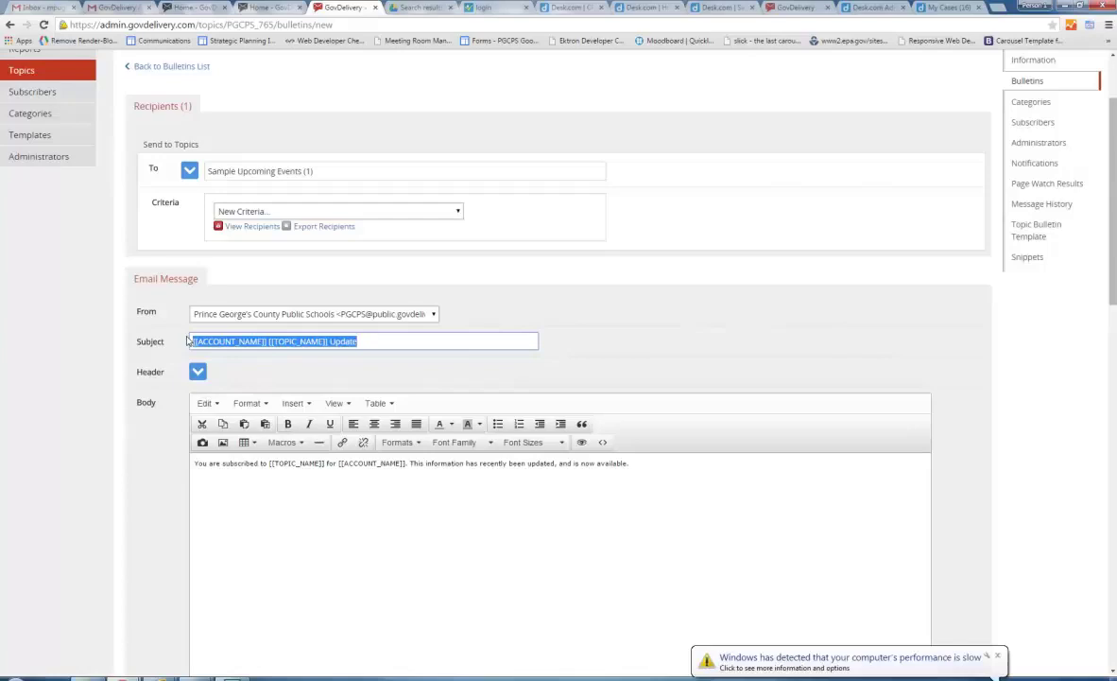
pyautogui.write('PTA meeting tonight at Long')
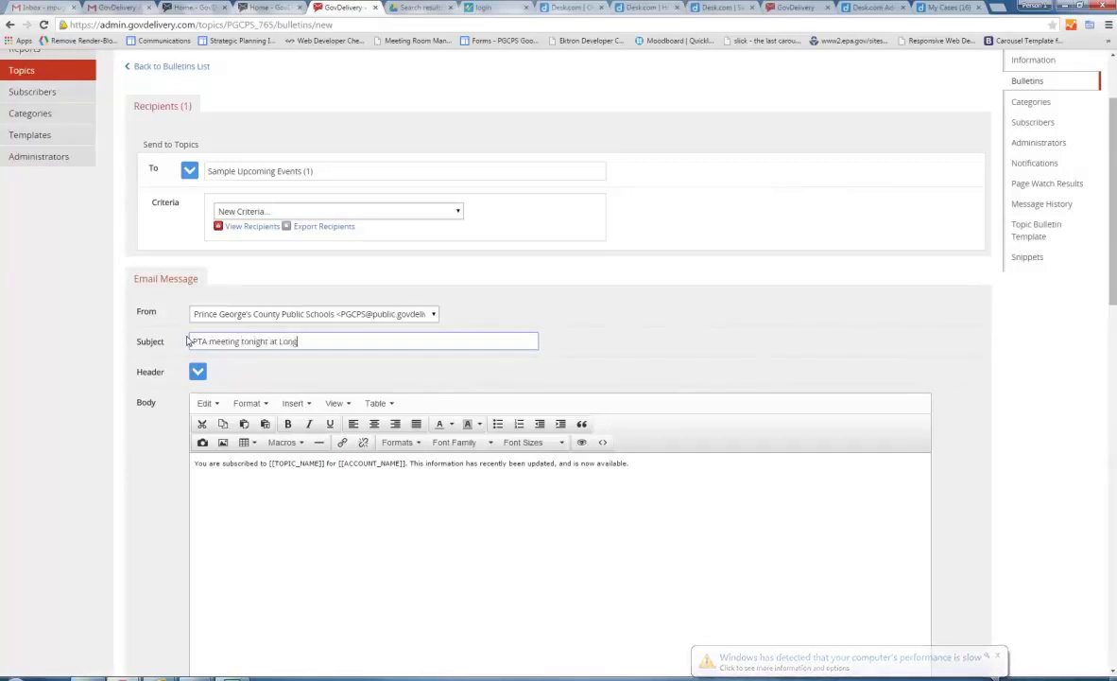
pyautogui.write('fields ')
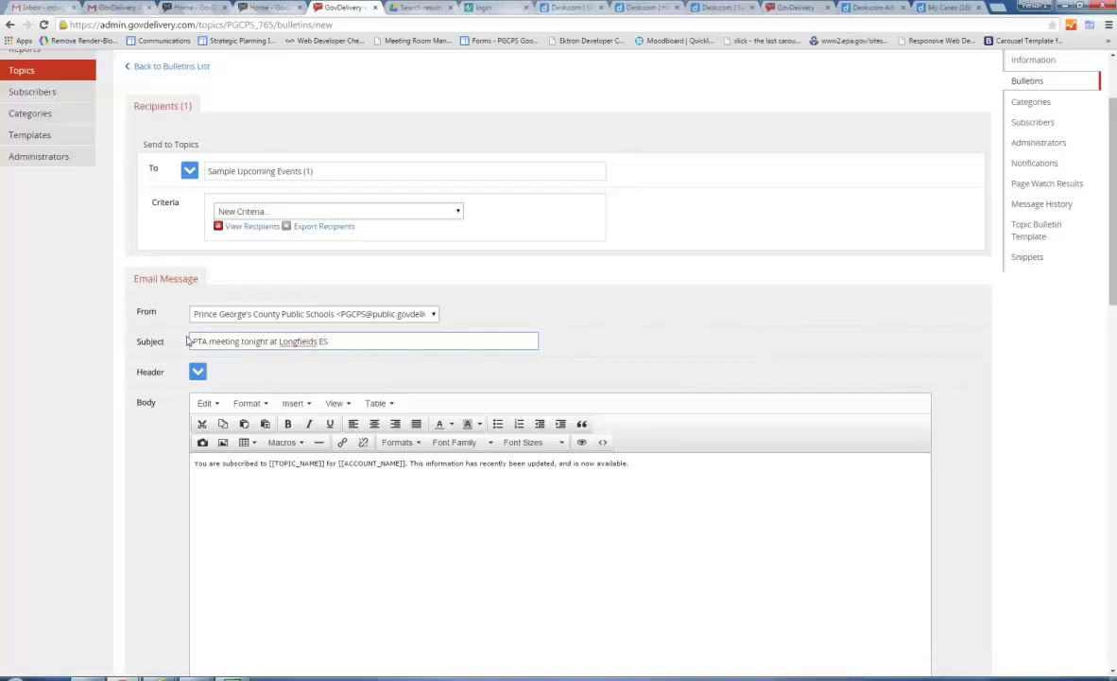
pyautogui.write('ES - 7pm')
pyautogui.write('5/5/15')
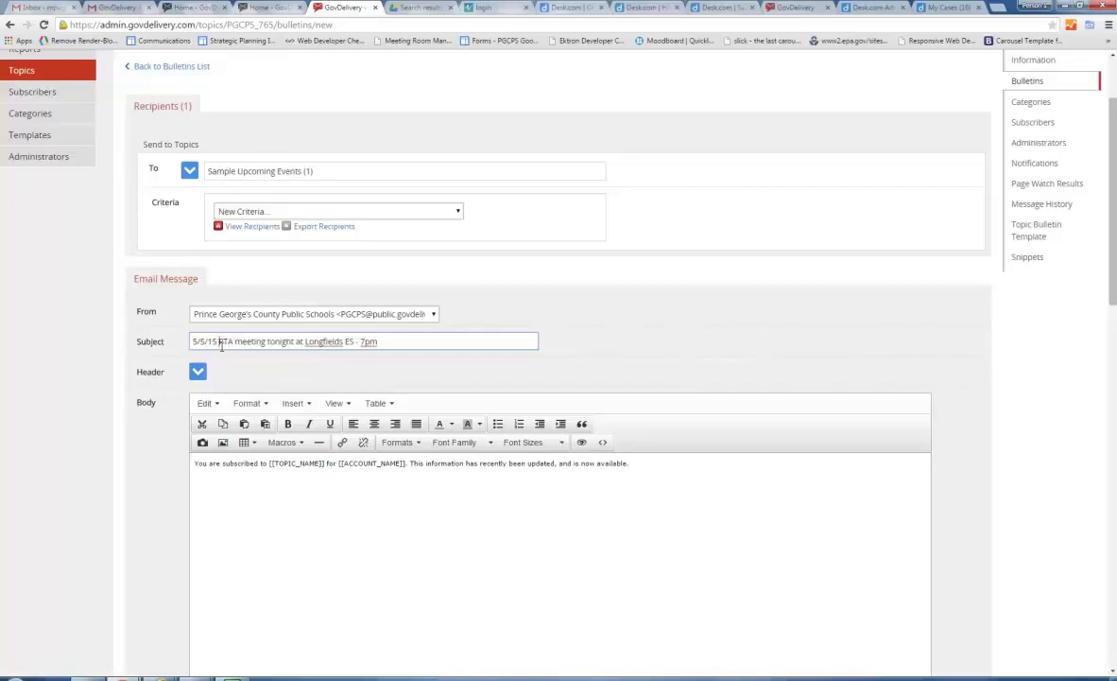
pyautogui.write(' -')
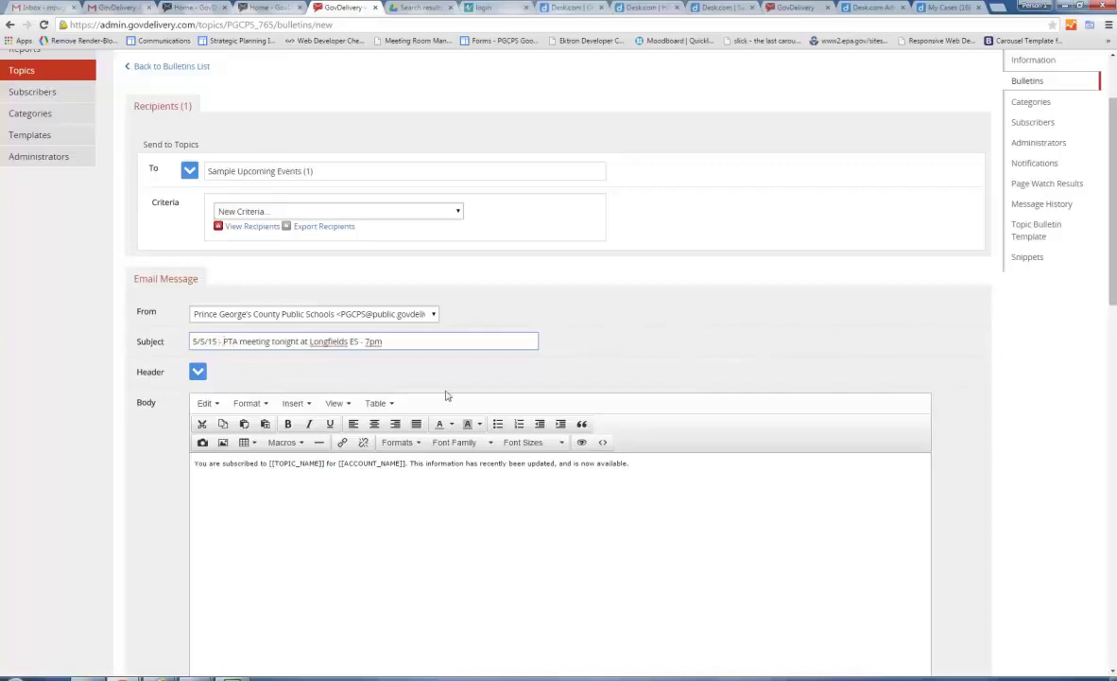
pyautogui.click(408, 466)
pyautogui.moveTo(631, 463); pyautogui.dragTo(72, 445)
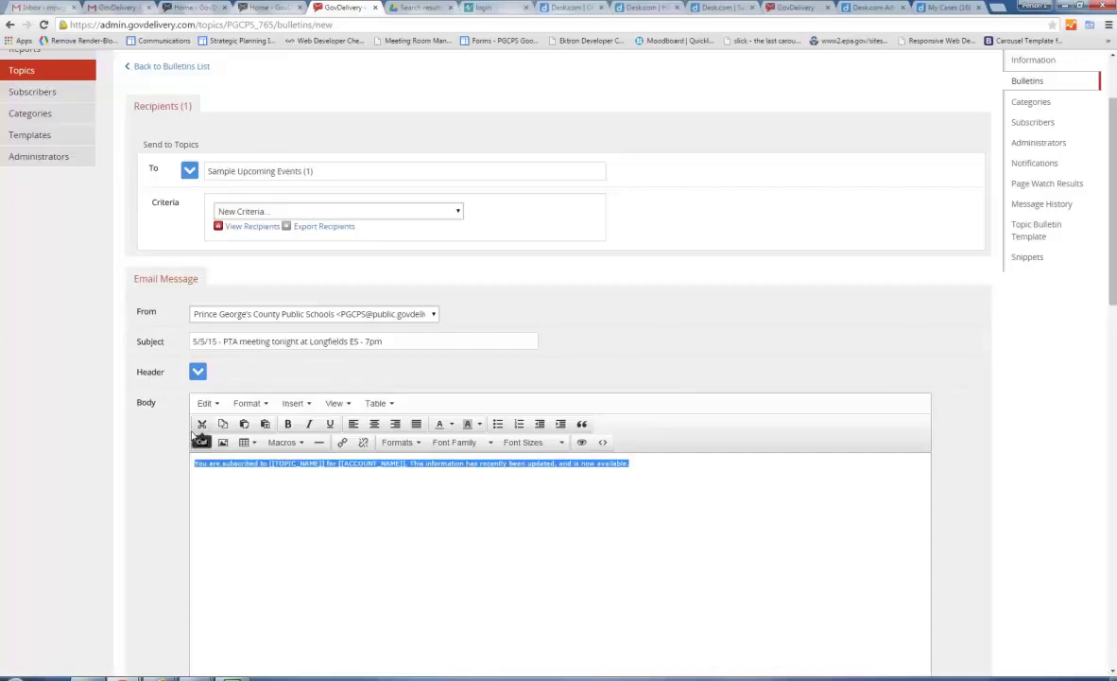
pyautogui.write('PTA Meeting')
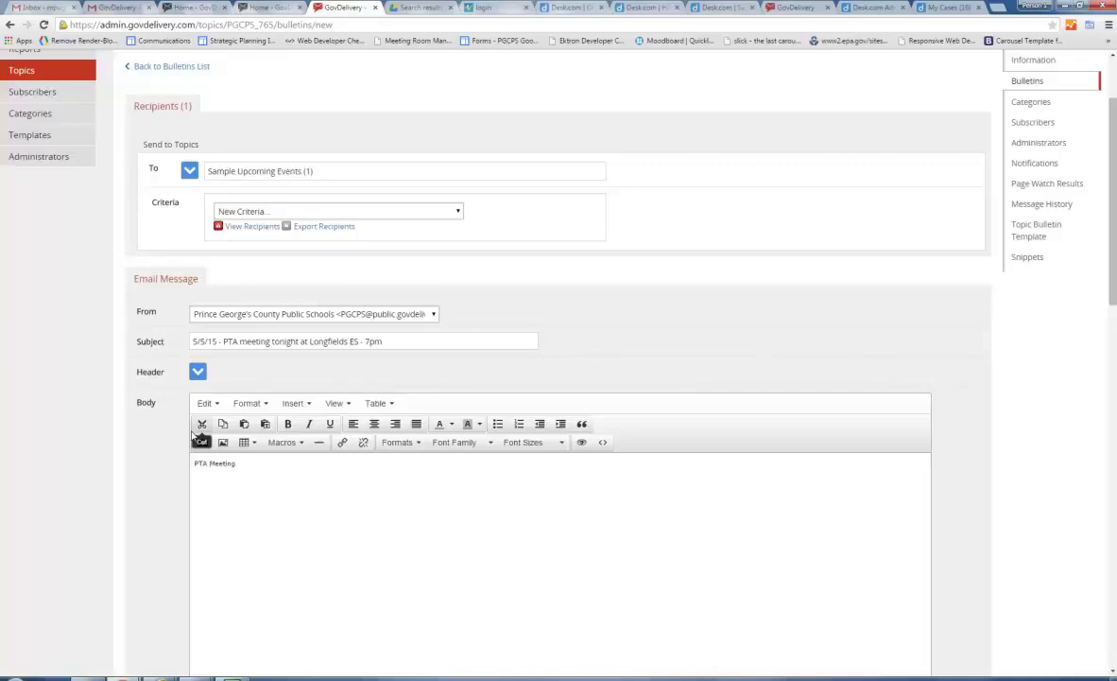
pyautogui.scroll(-2, 301, 506)
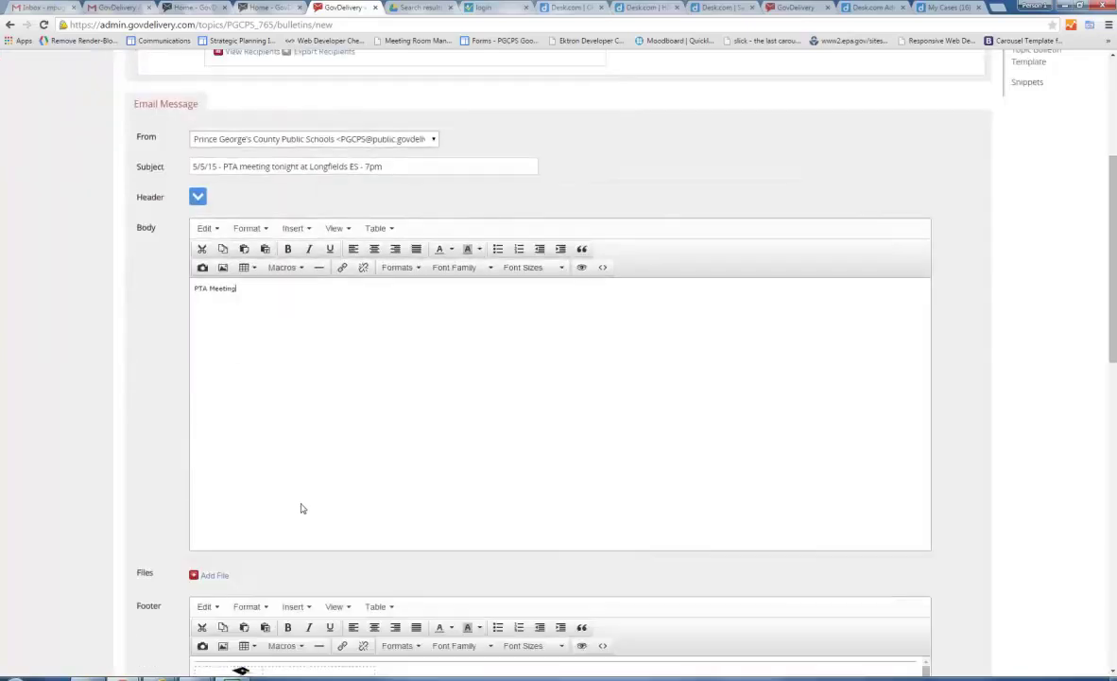
pyautogui.scroll(-1, 302, 509)
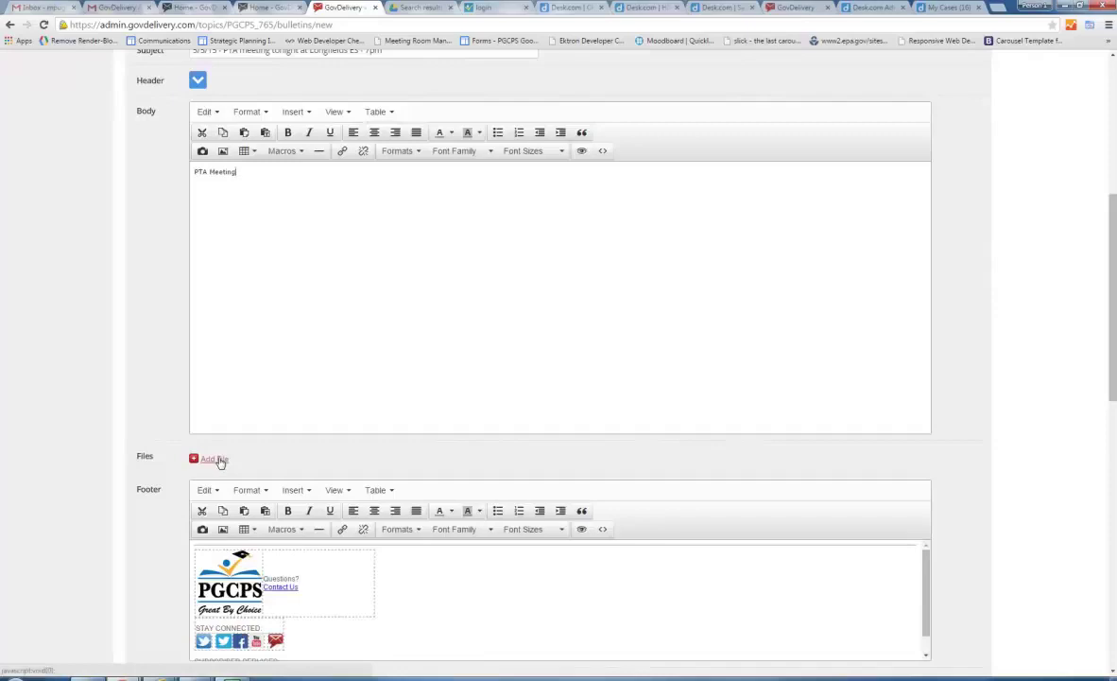
pyautogui.scroll(-1, 309, 444)
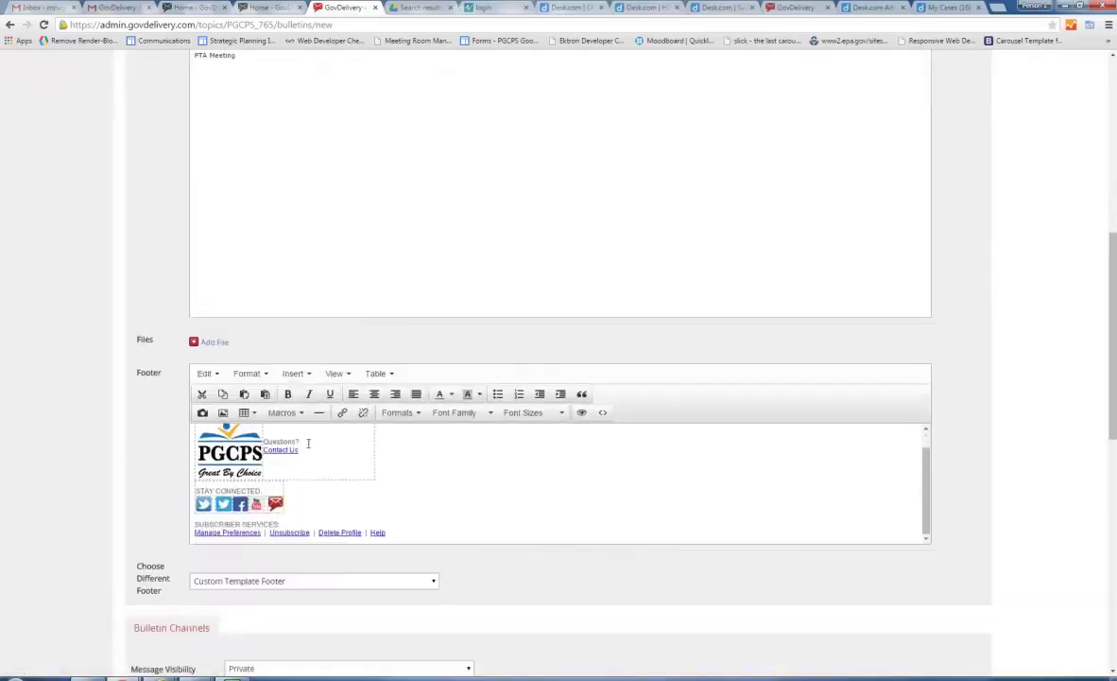
pyautogui.scroll(-1, 309, 443)
pyautogui.scroll(-1, 404, 579)
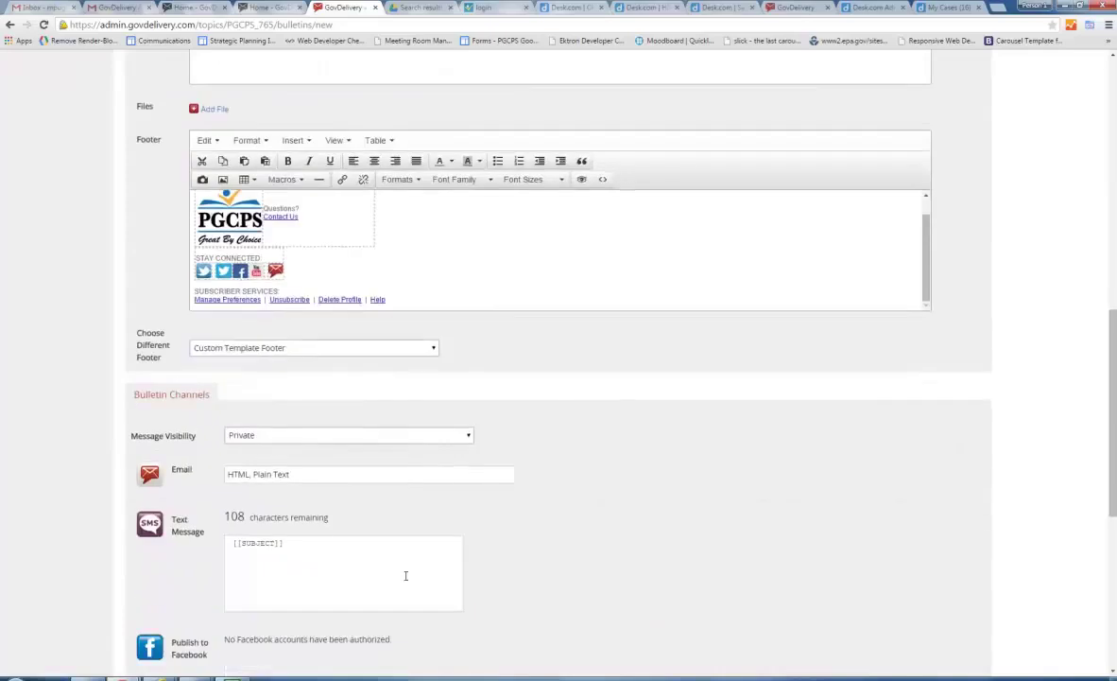
pyautogui.scroll(-1, 406, 576)
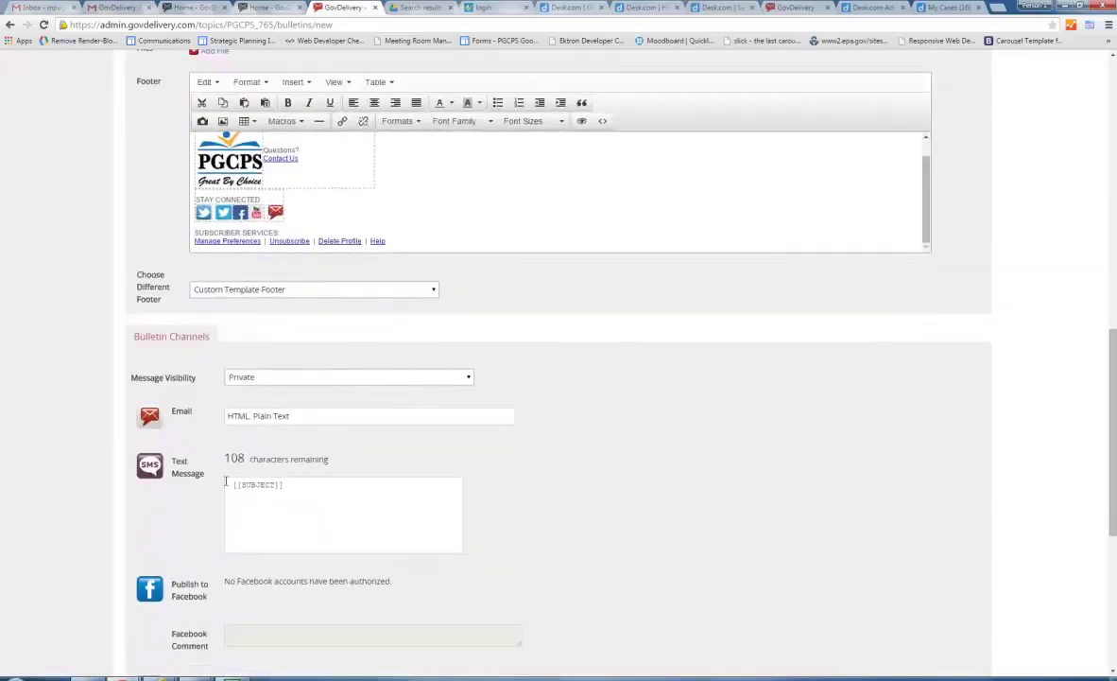
pyautogui.moveTo(305, 489); pyautogui.dragTo(184, 485)
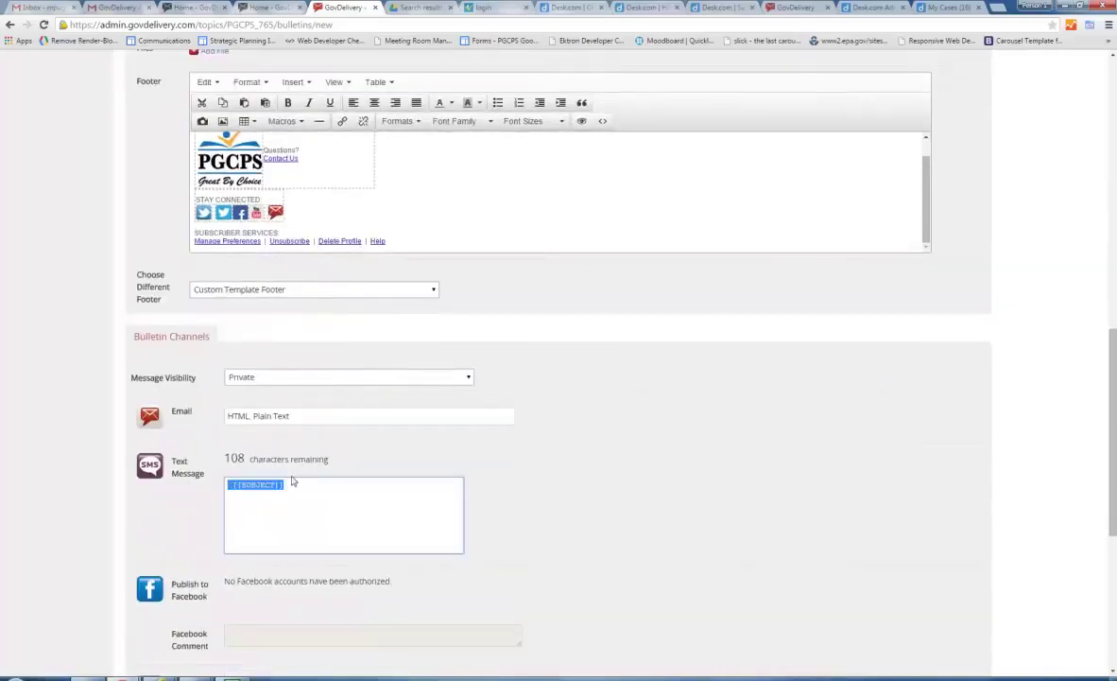
pyautogui.doubleClick(228, 460)
pyautogui.click(298, 486)
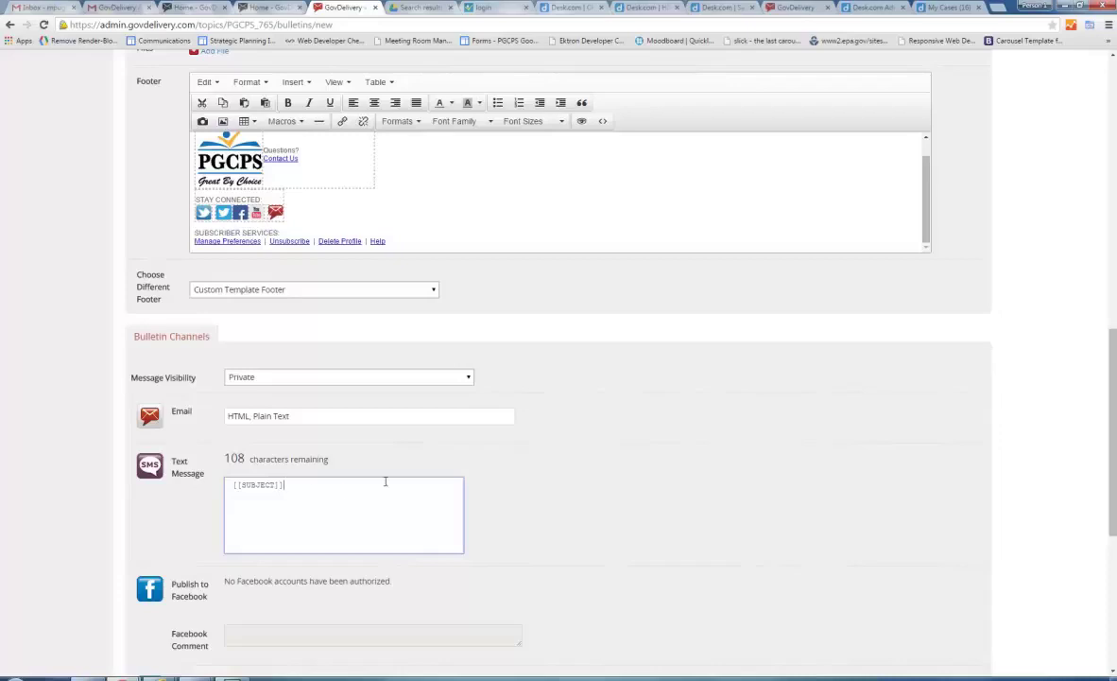
# Set Send Options: Urgent No, no send time, Bulletin Detail Report Yes.
pyautogui.scroll(-5, 584, 483)
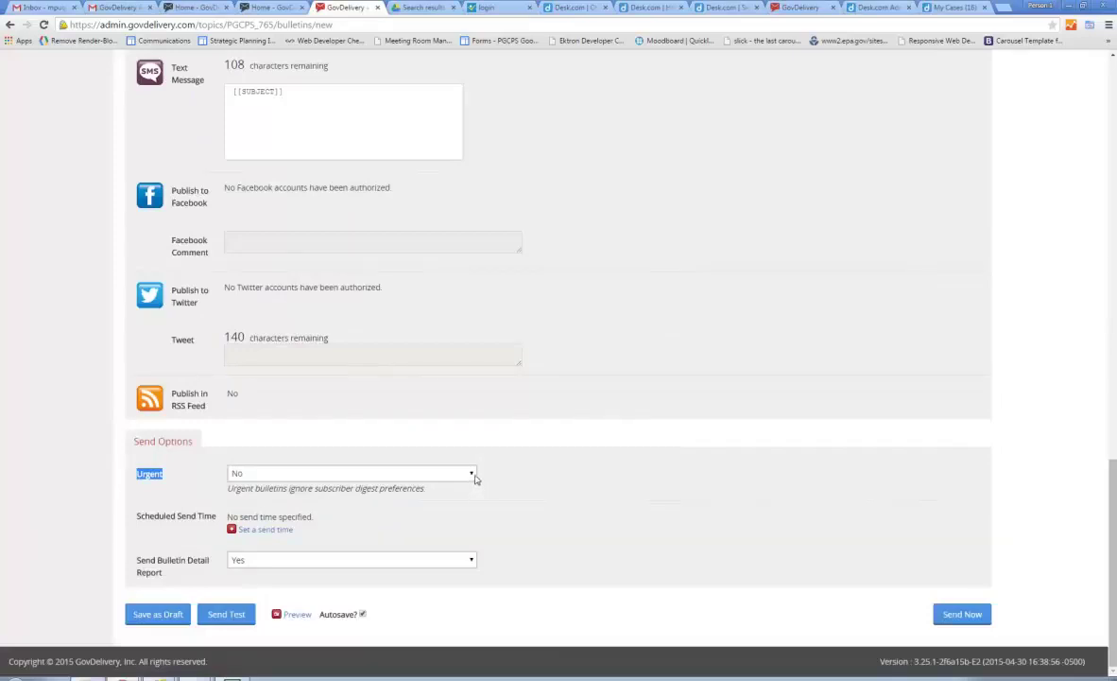
pyautogui.click(475, 479)
pyautogui.click(508, 484)
pyautogui.click(255, 529)
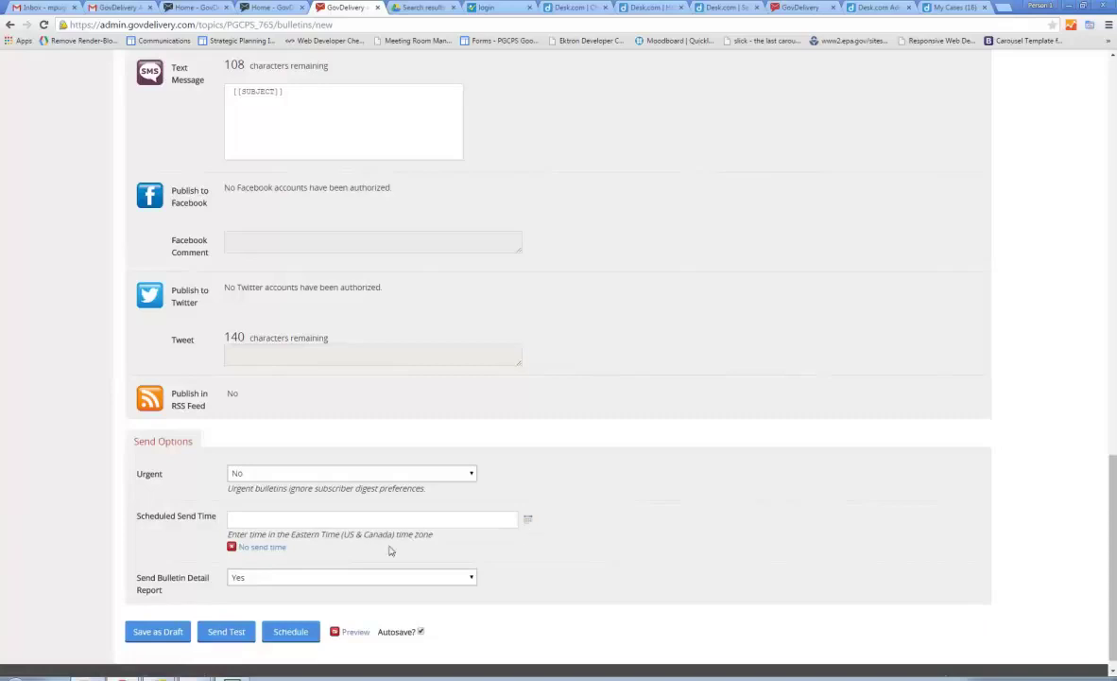
pyautogui.click(234, 549)
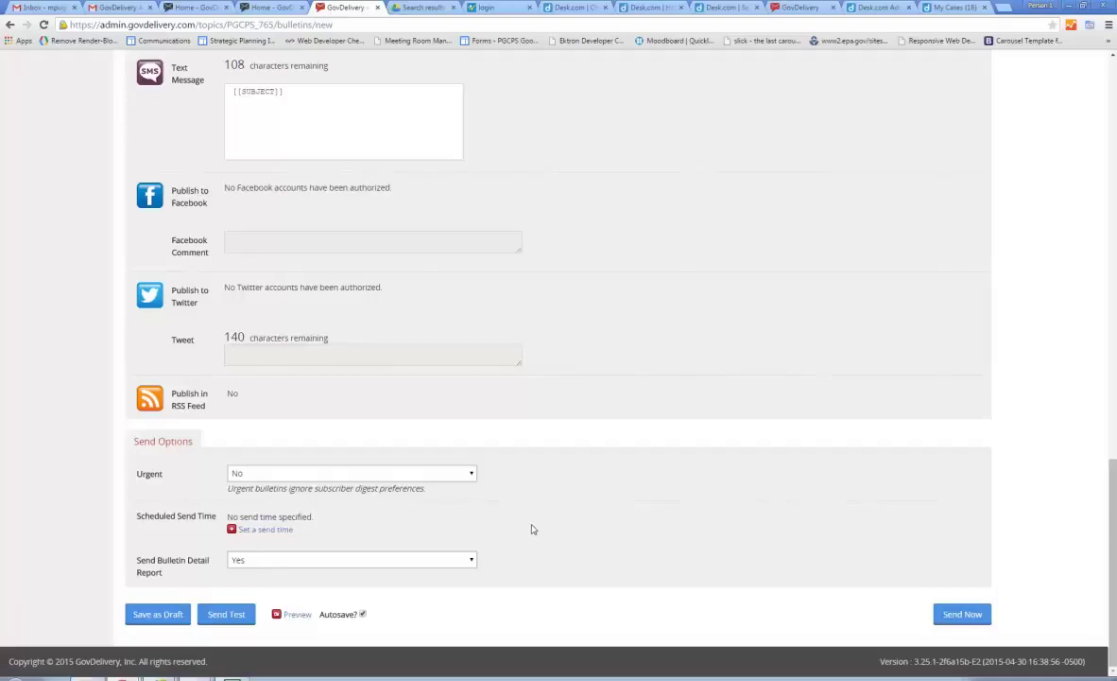
pyautogui.click(470, 560)
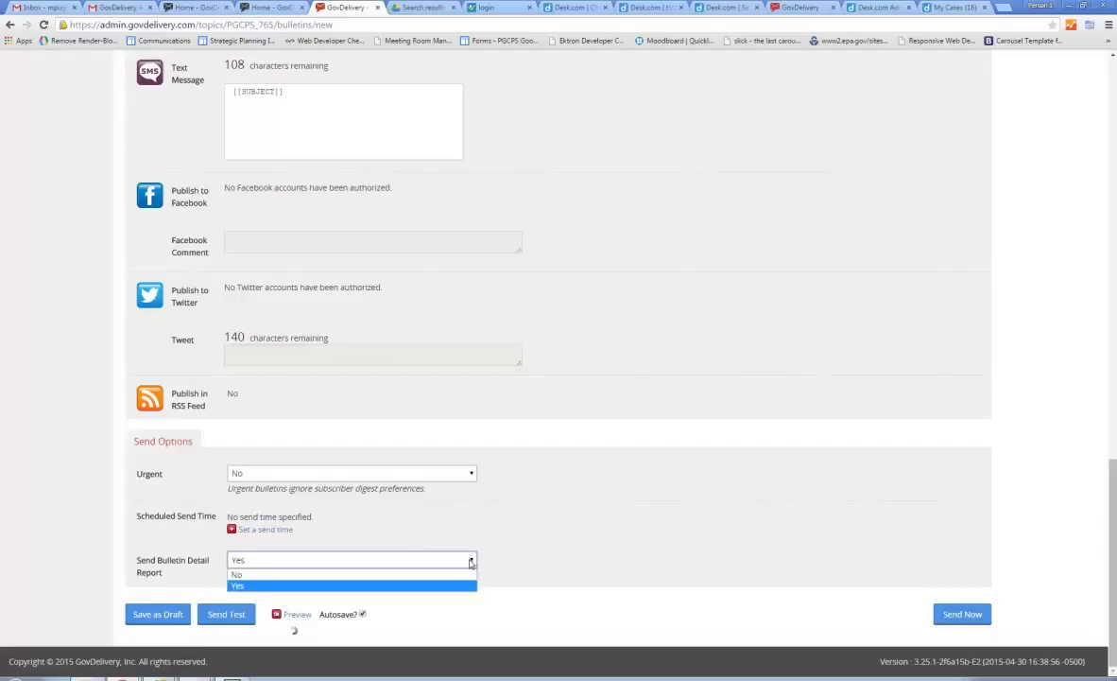
pyautogui.click(471, 561)
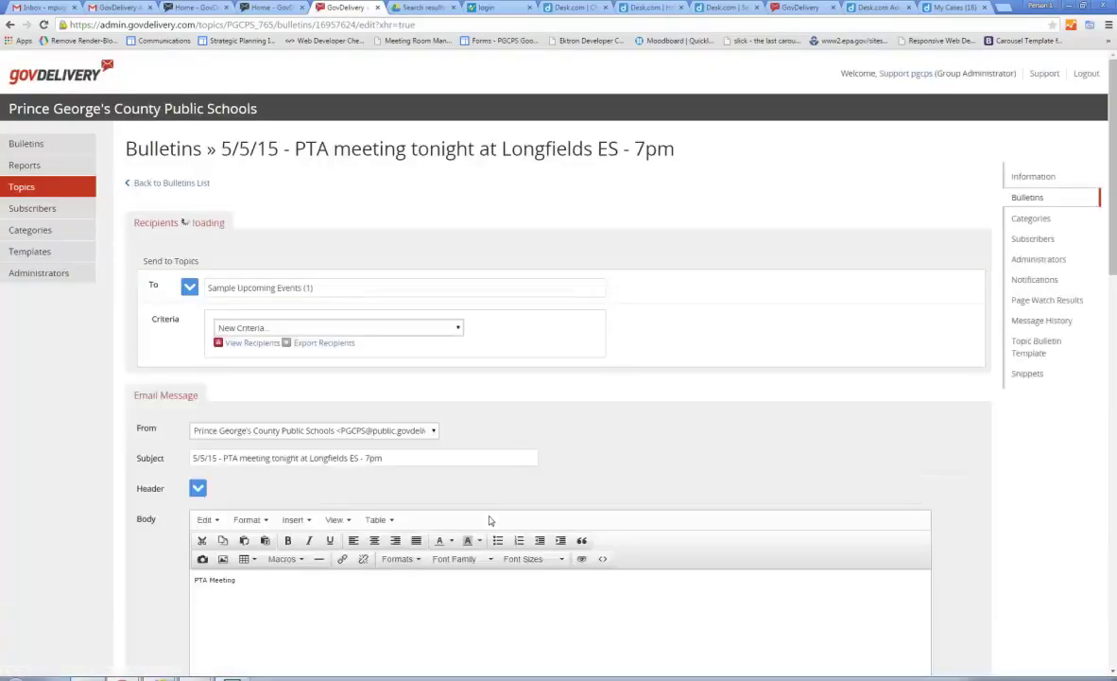
pyautogui.scroll(-7, 606, 458)
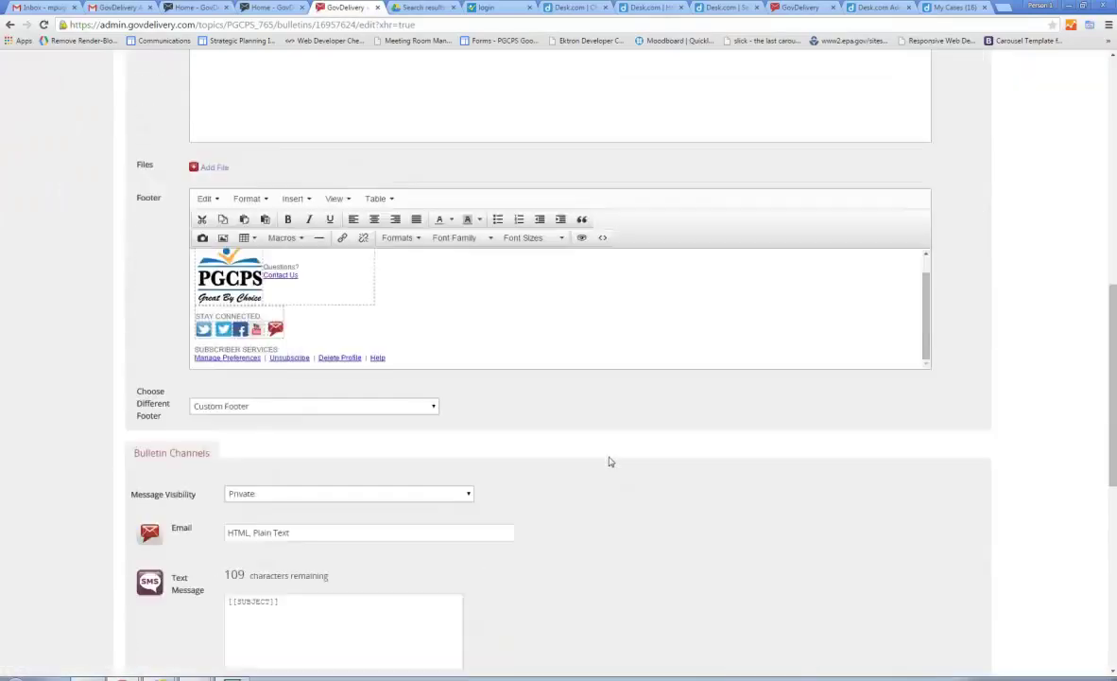
pyautogui.scroll(-6, 608, 460)
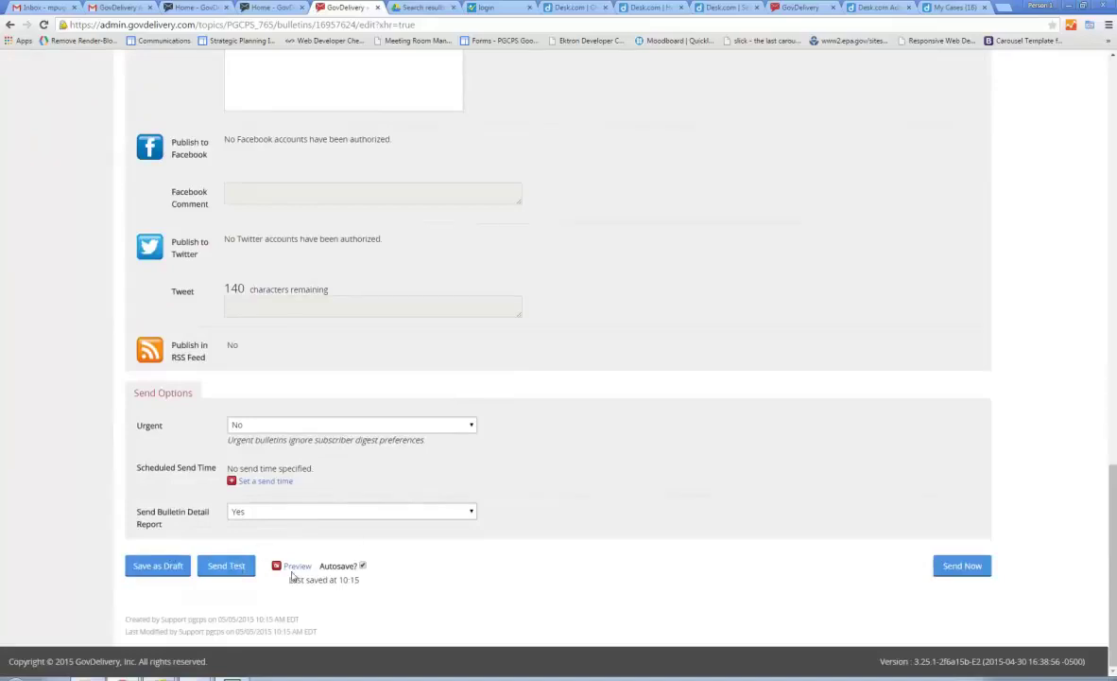
pyautogui.click(295, 566)
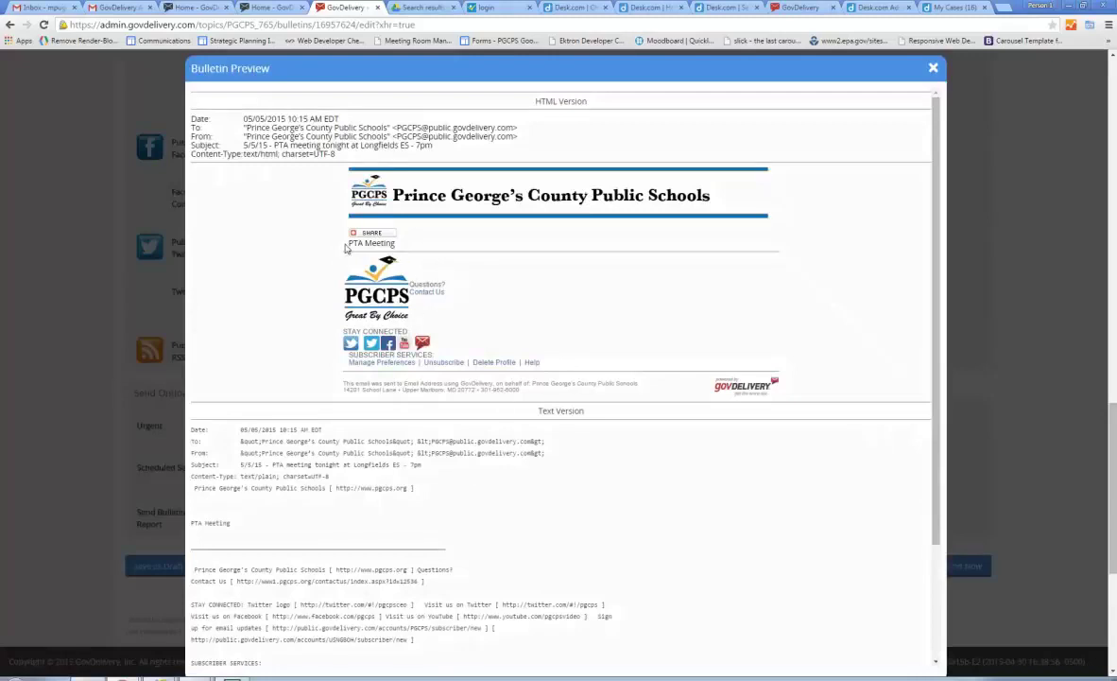
pyautogui.moveTo(346, 249); pyautogui.dragTo(401, 248)
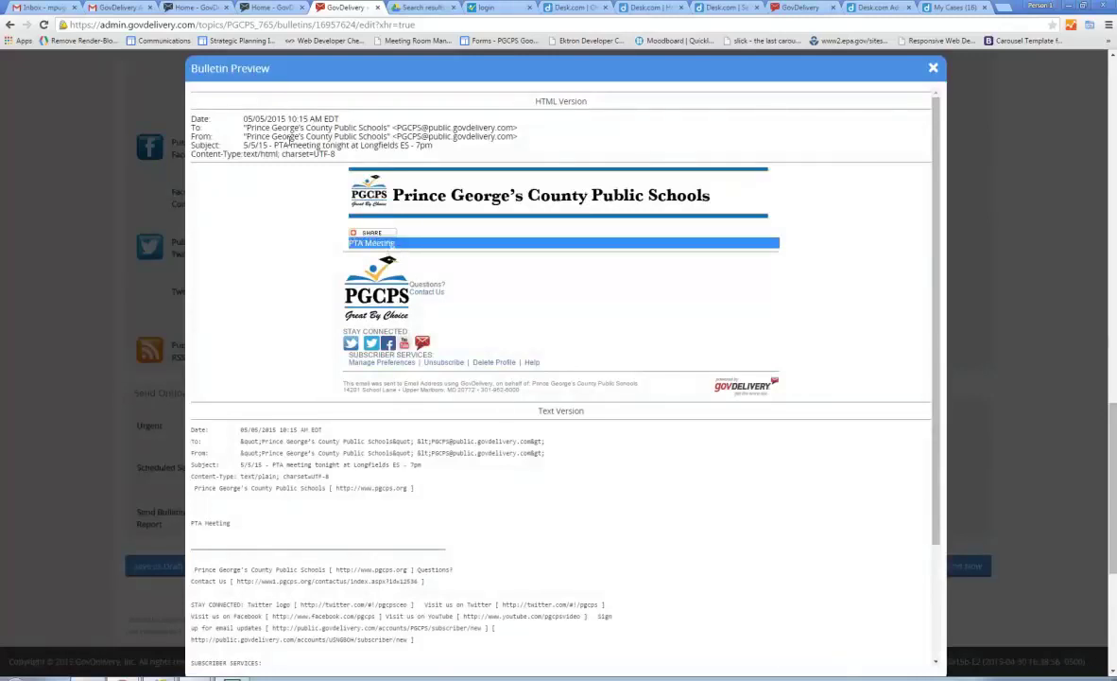
pyautogui.moveTo(223, 141); pyautogui.dragTo(464, 157)
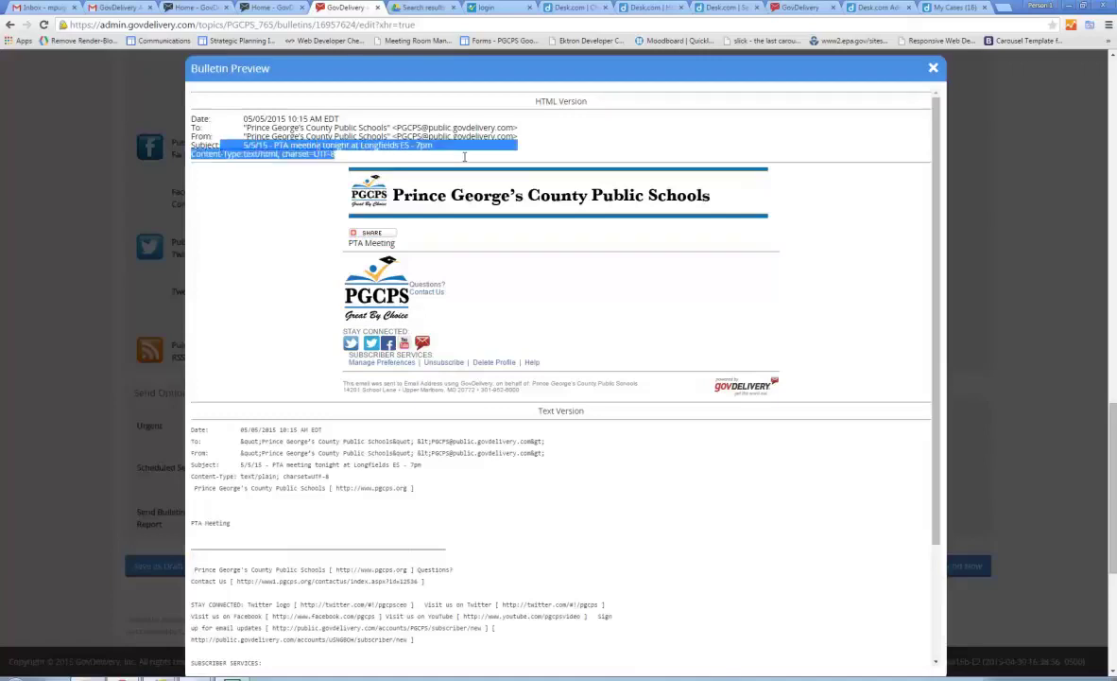
pyautogui.click(933, 68)
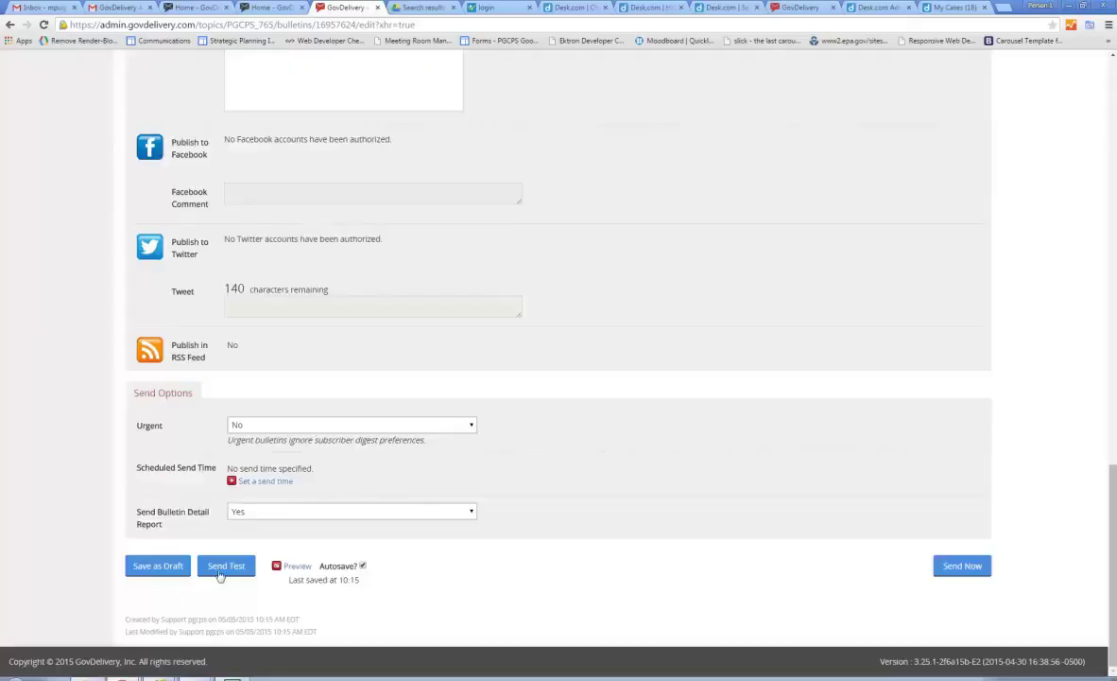
# Send a test bulletin to the listed support address and acknowledge the confirmation.
pyautogui.click(224, 566)
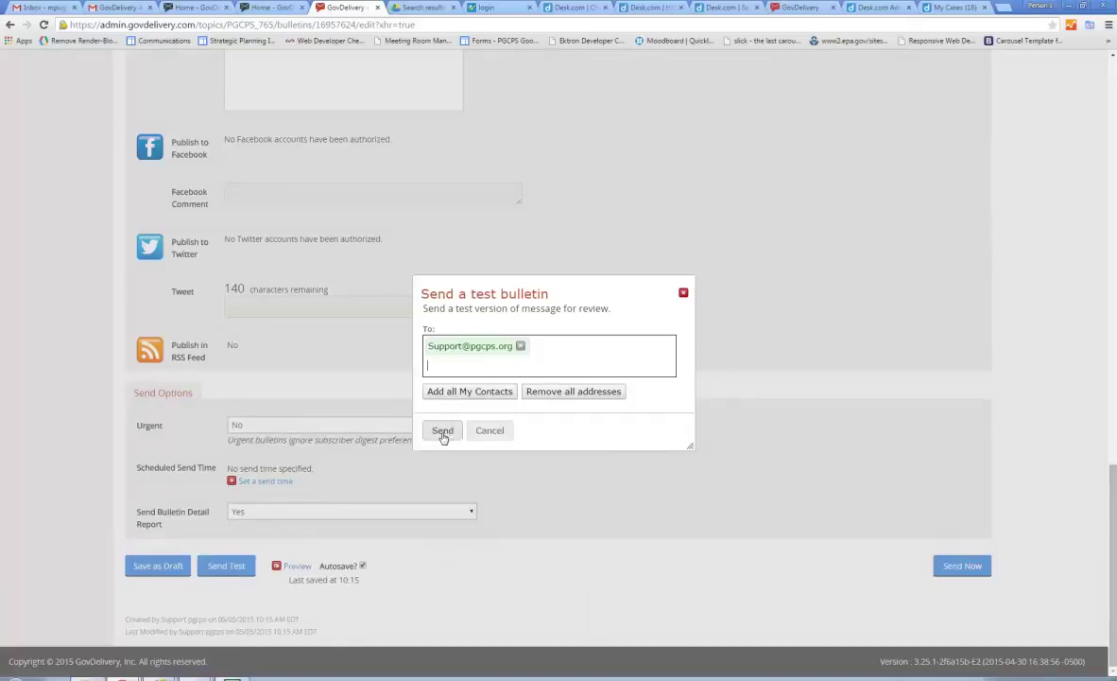
pyautogui.click(442, 431)
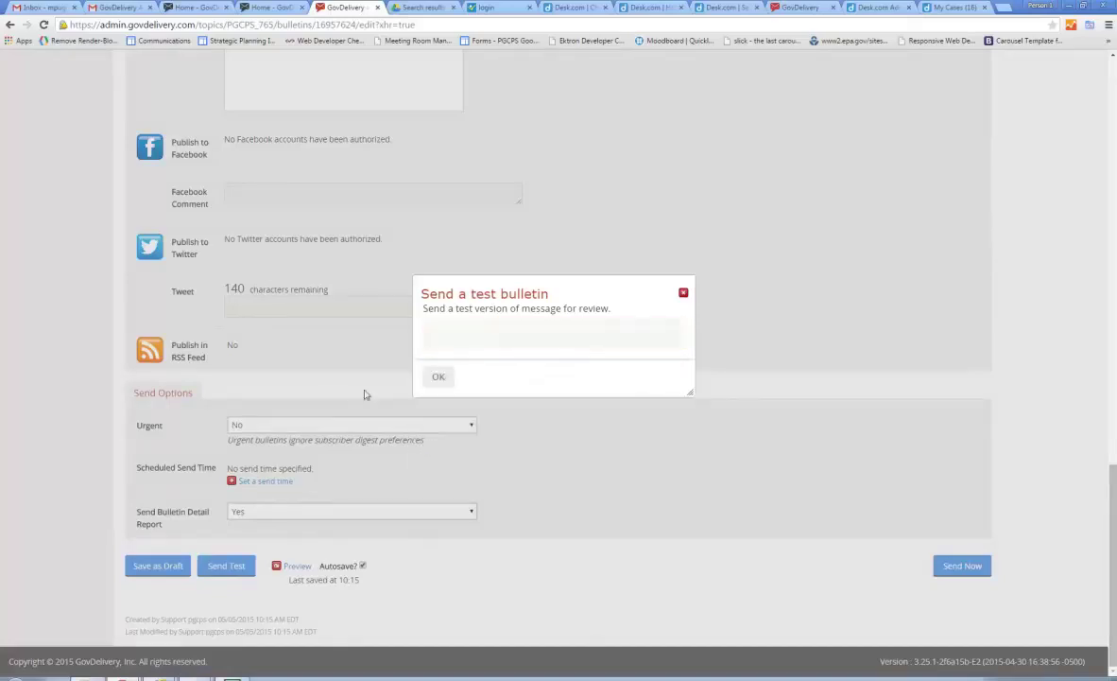
pyautogui.click(438, 379)
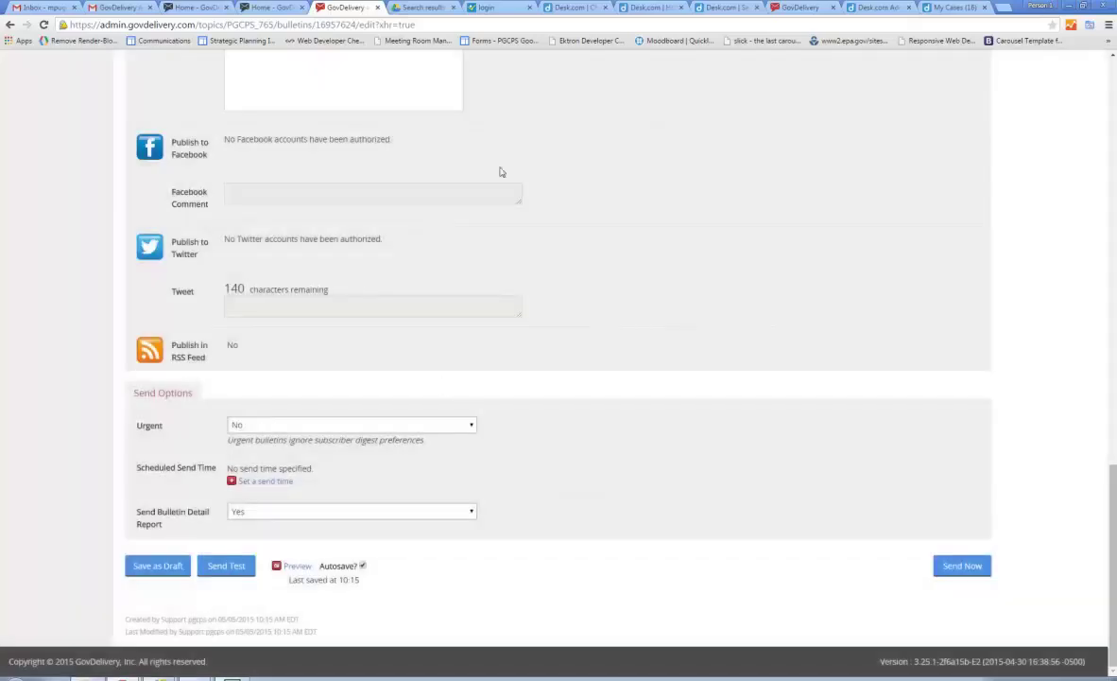
pyautogui.scroll(10, 746, 308)
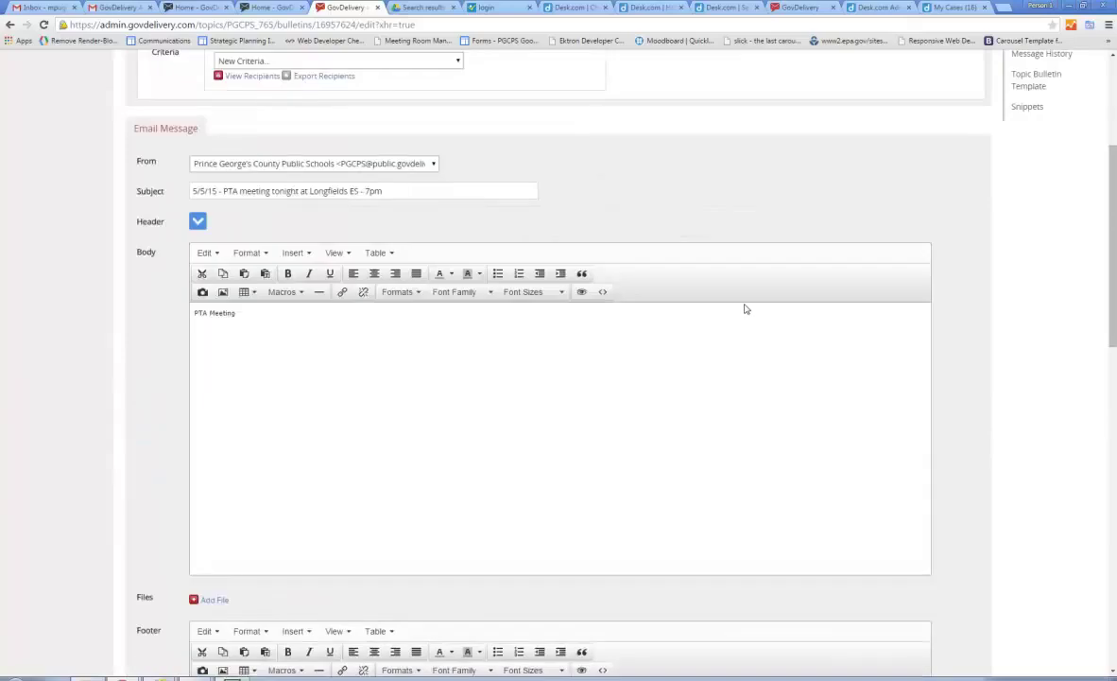
pyautogui.scroll(-15, 746, 308)
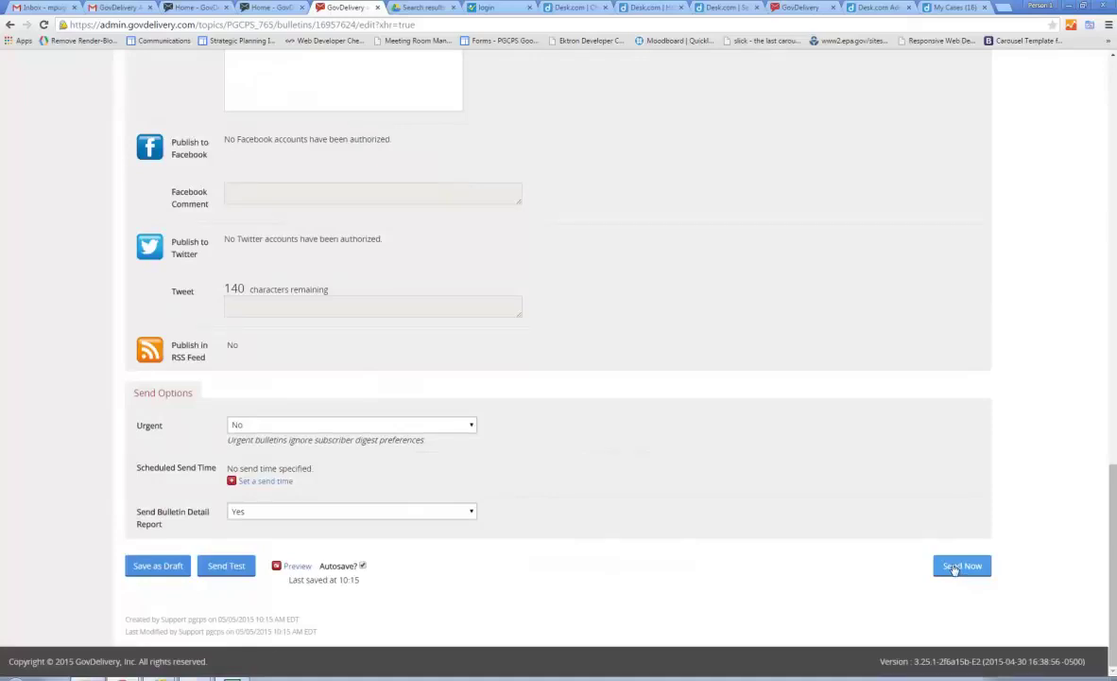
pyautogui.scroll(15, 811, 352)
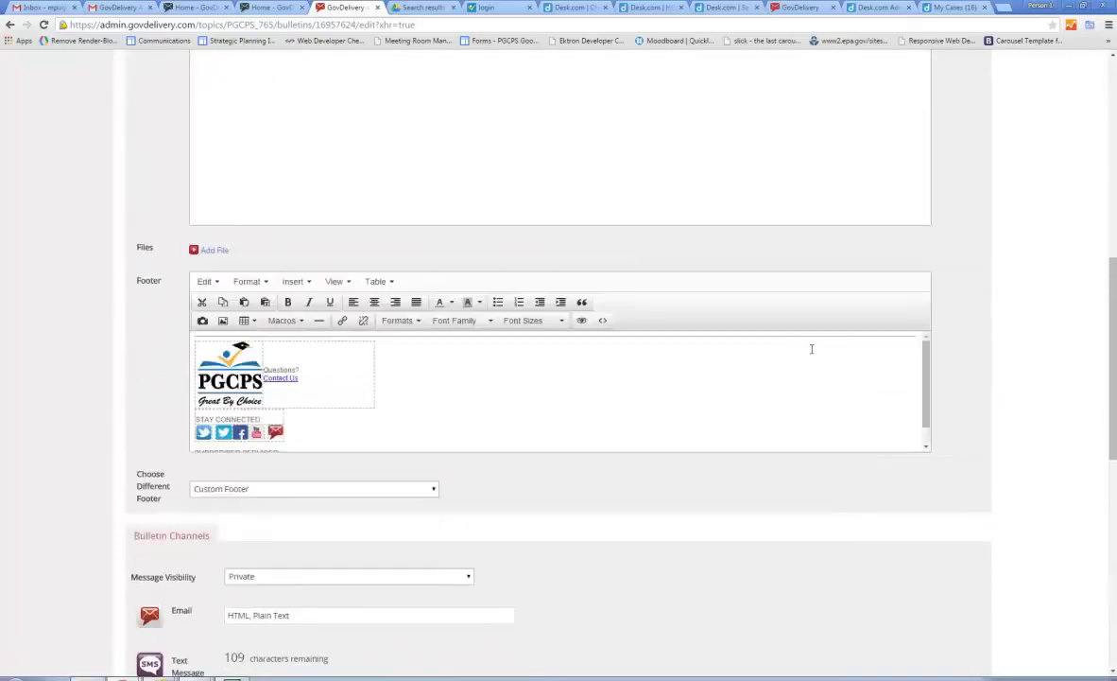
pyautogui.scroll(2, 811, 353)
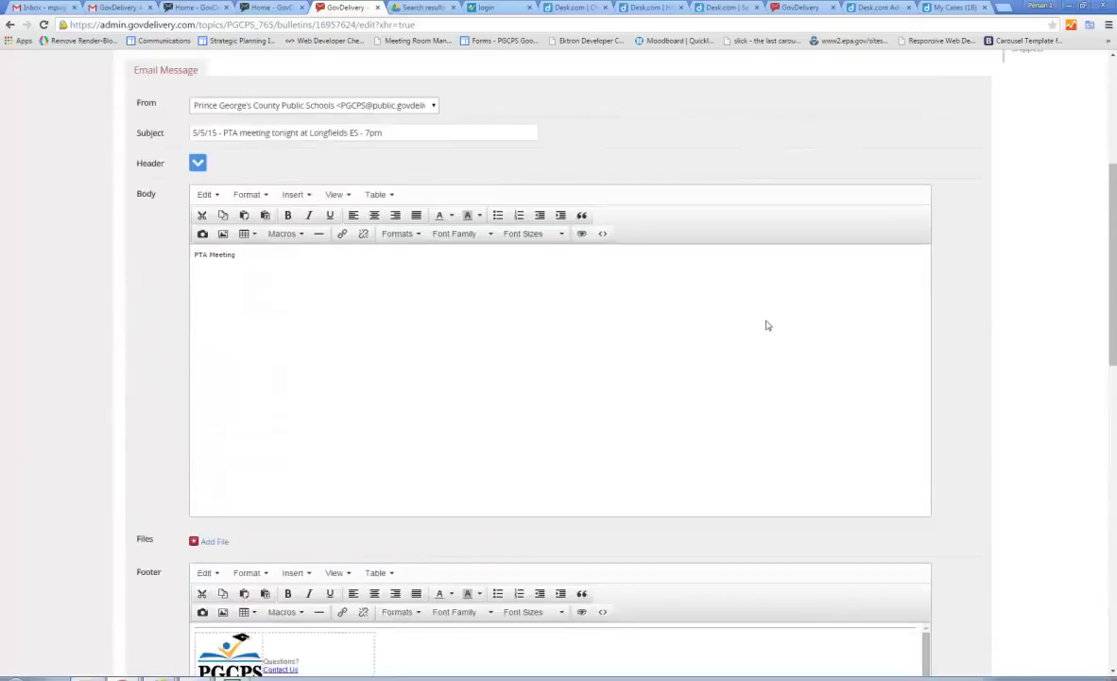